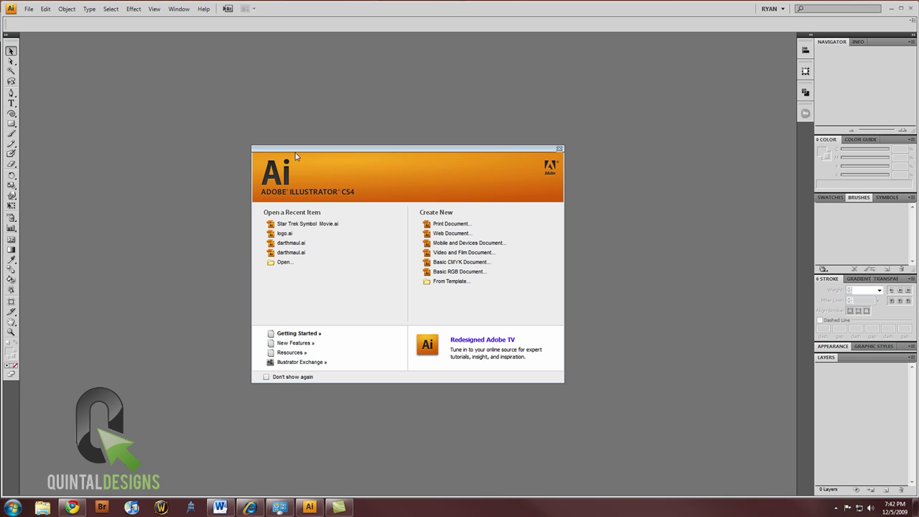
# - Create a new Letter-size print document and draw a 200 × 20 pt rectangle on it
pyautogui.click(442, 224)
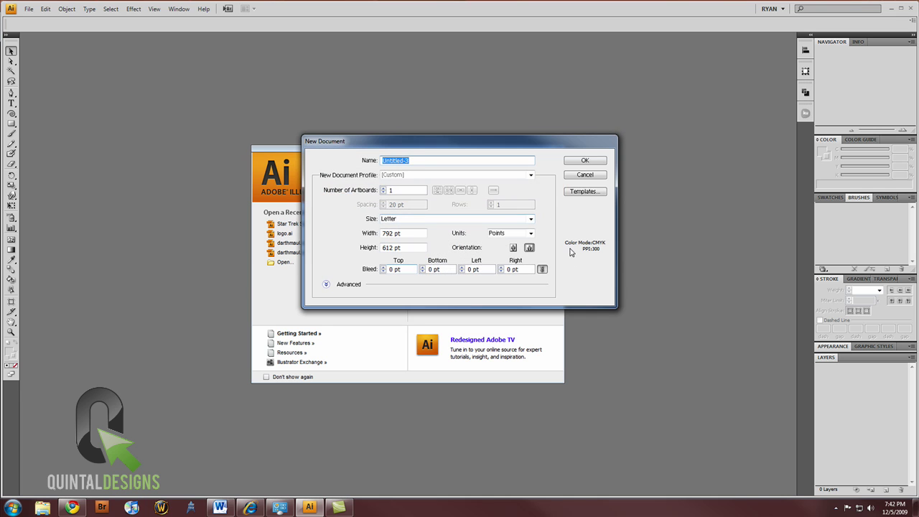
pyautogui.click(583, 162)
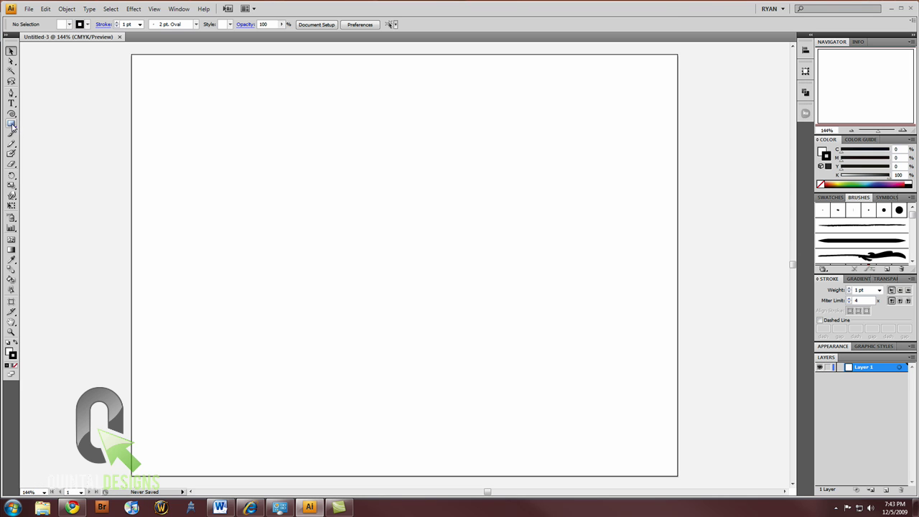
pyautogui.click(12, 124)
pyautogui.click(325, 185)
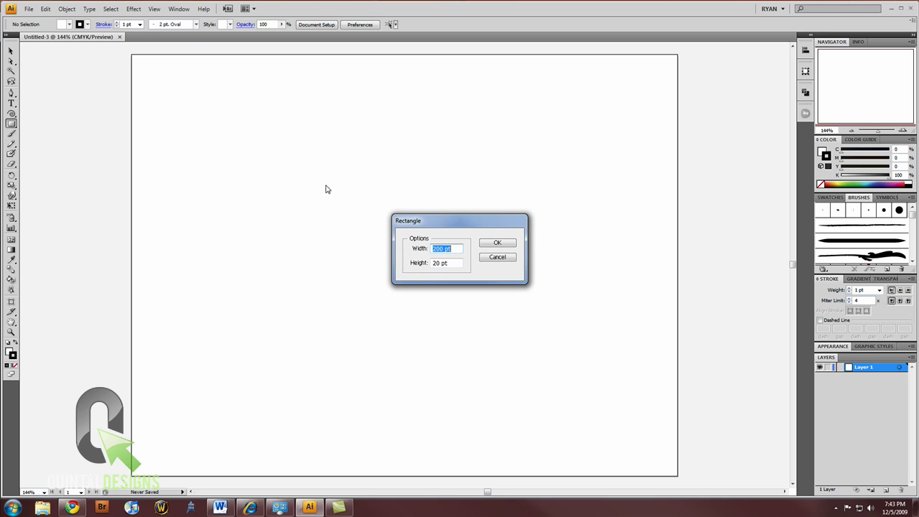
pyautogui.moveTo(442, 218); pyautogui.dragTo(425, 204)
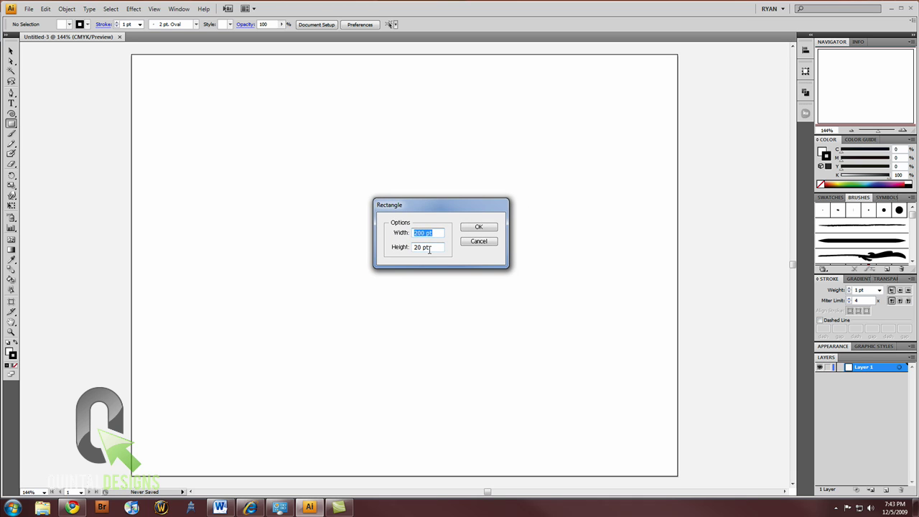
pyautogui.click(478, 228)
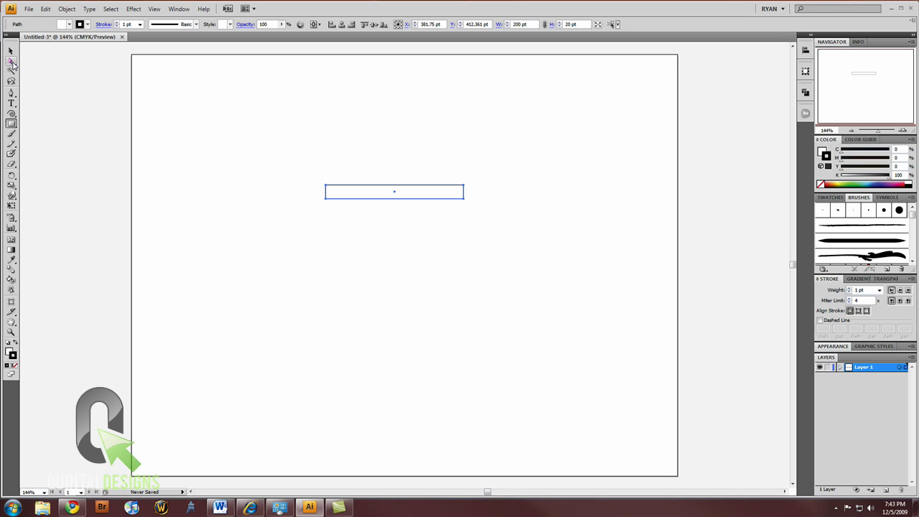
# - At 400% zoom, delete the rectangle's bottom-right anchor and select its top-right anchor
pyautogui.click(12, 62)
pyautogui.click(475, 212)
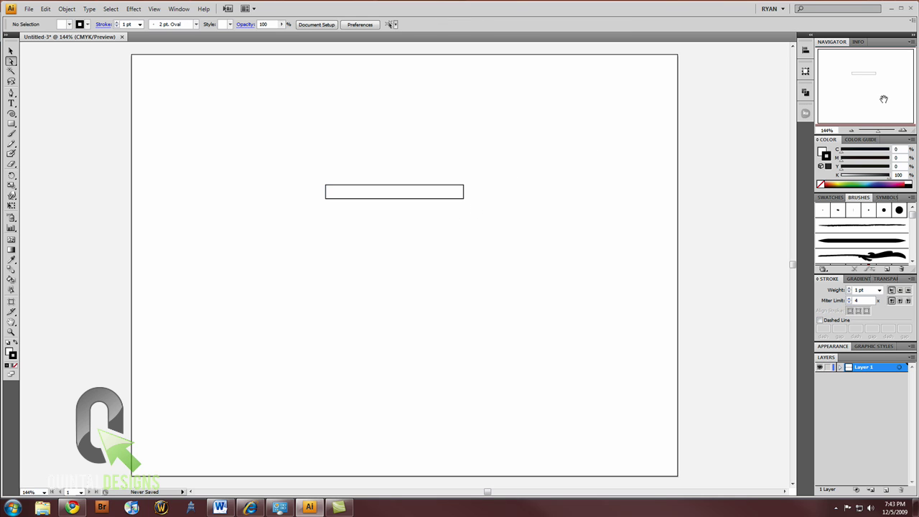
pyautogui.click(902, 132)
pyautogui.click(902, 131)
pyautogui.click(902, 131)
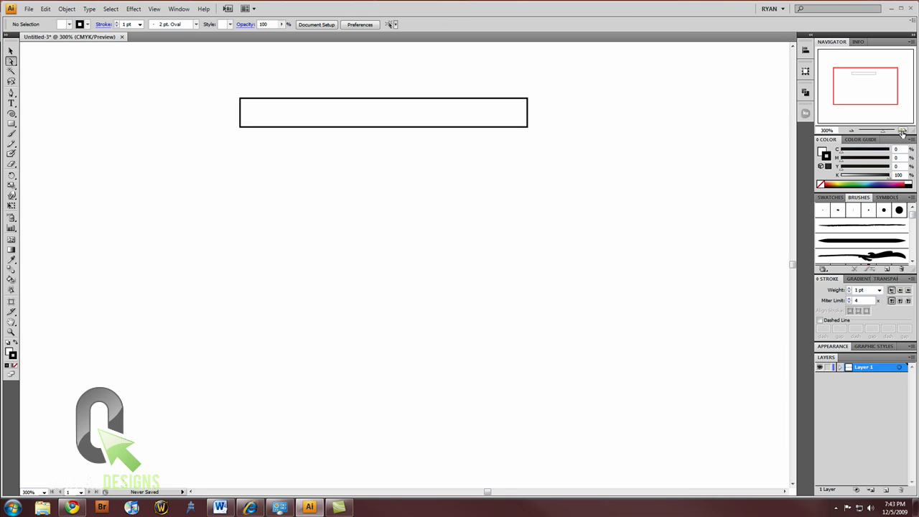
pyautogui.click(902, 131)
pyautogui.moveTo(596, 131); pyautogui.dragTo(567, 261)
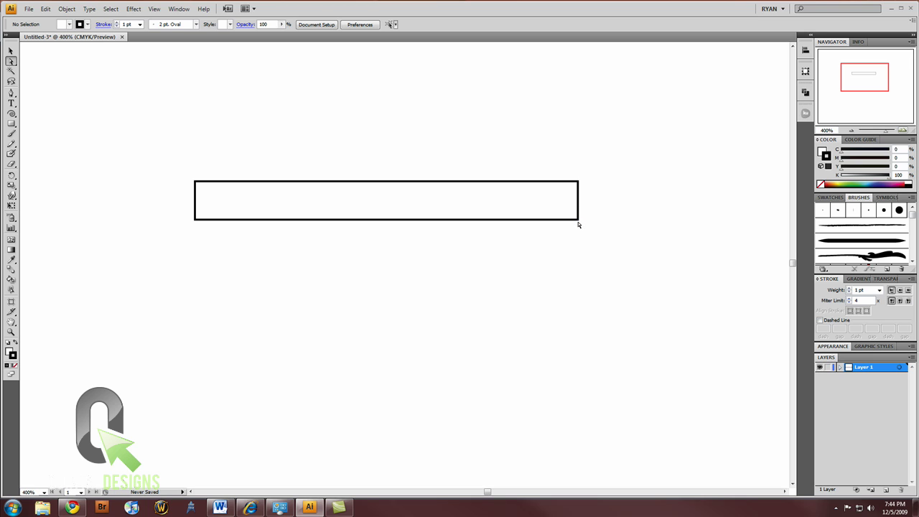
pyautogui.click(579, 222)
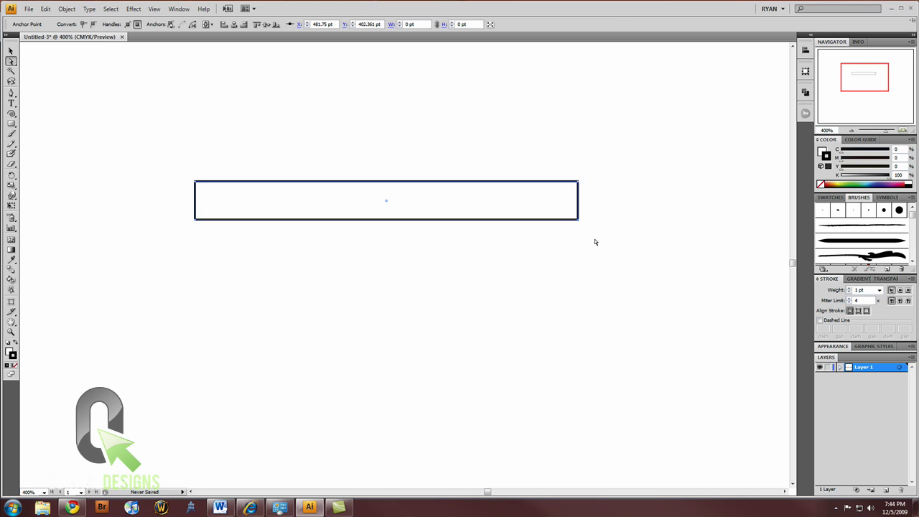
pyautogui.press('Delete')
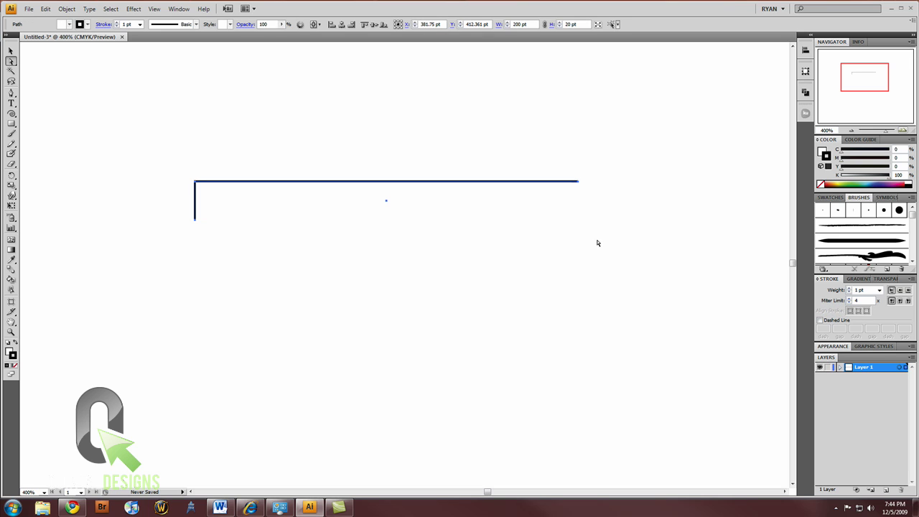
pyautogui.click(527, 246)
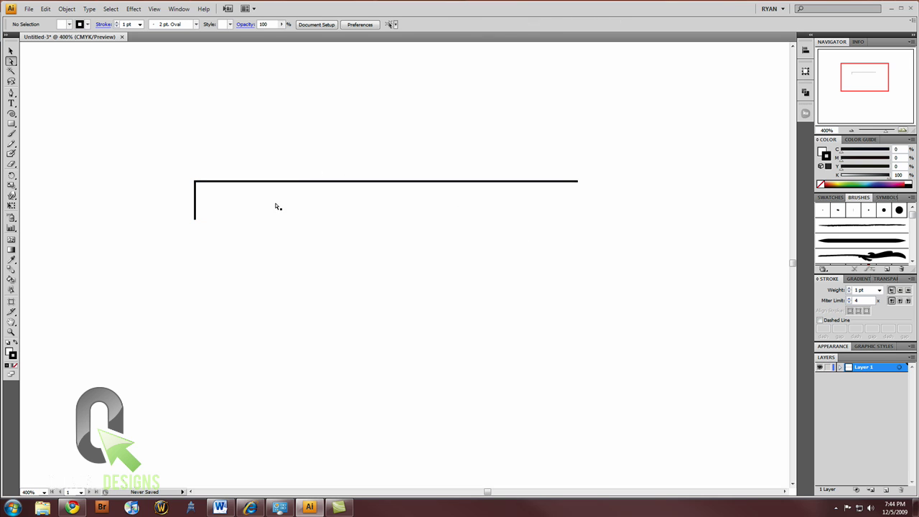
pyautogui.click(578, 182)
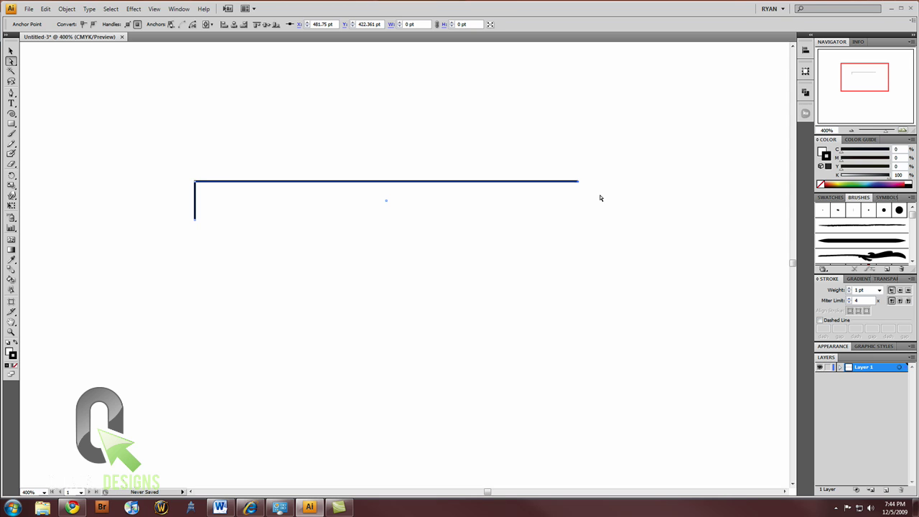
# - Nudge the path's right end point down with Shift+Down and show the rulers
pyautogui.hotkey('shift', 'Down')
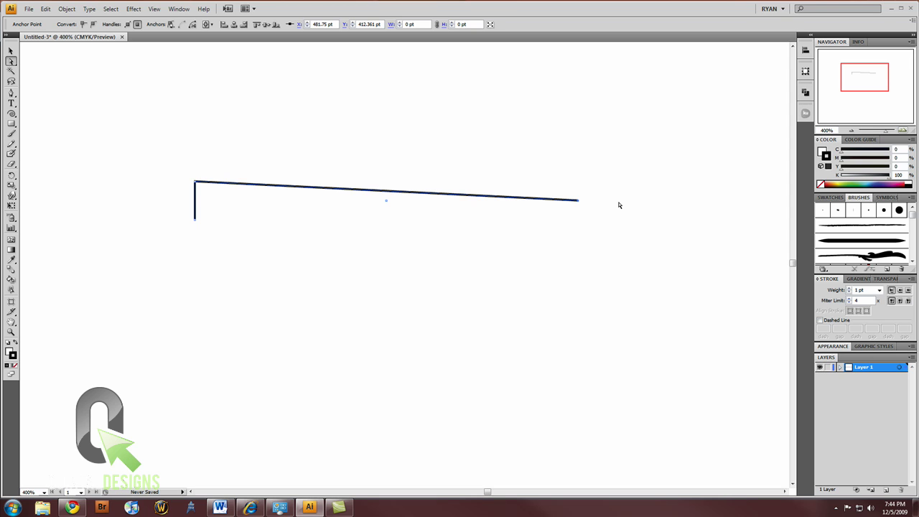
pyautogui.rightClick(149, 99)
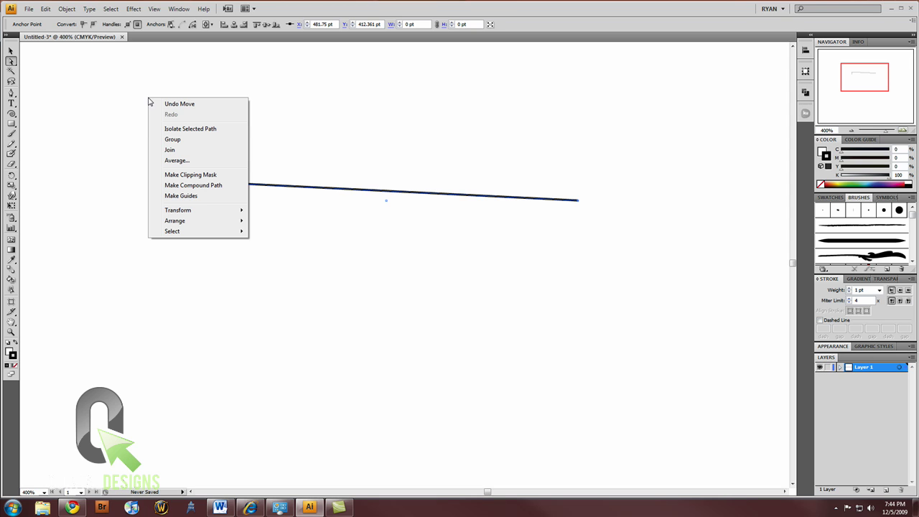
pyautogui.click(59, 71)
pyautogui.rightClick(90, 85)
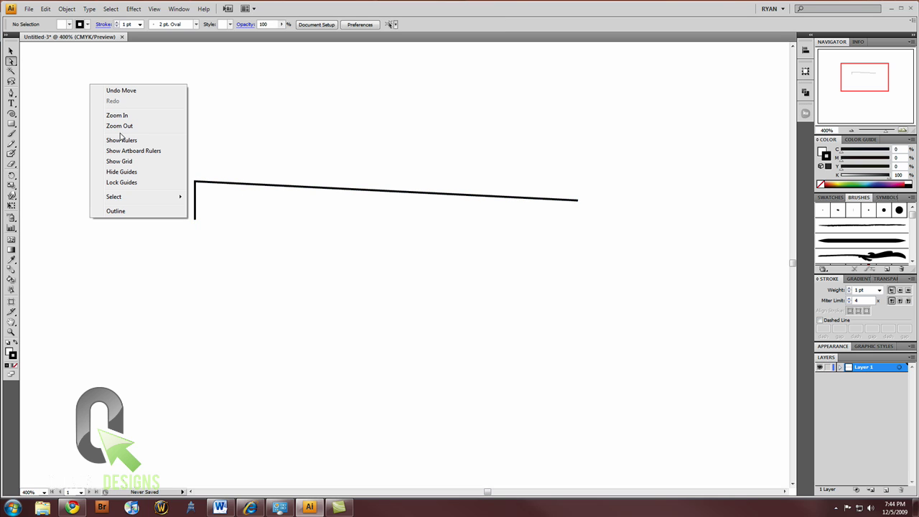
pyautogui.click(176, 142)
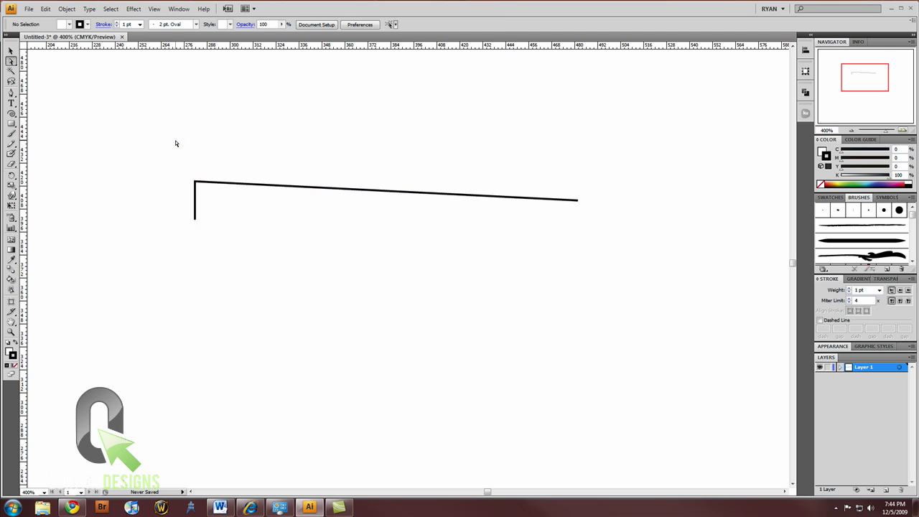
# - Drag out three guides at the path's corners, then select and delete them
pyautogui.moveTo(66, 45); pyautogui.dragTo(191, 180)
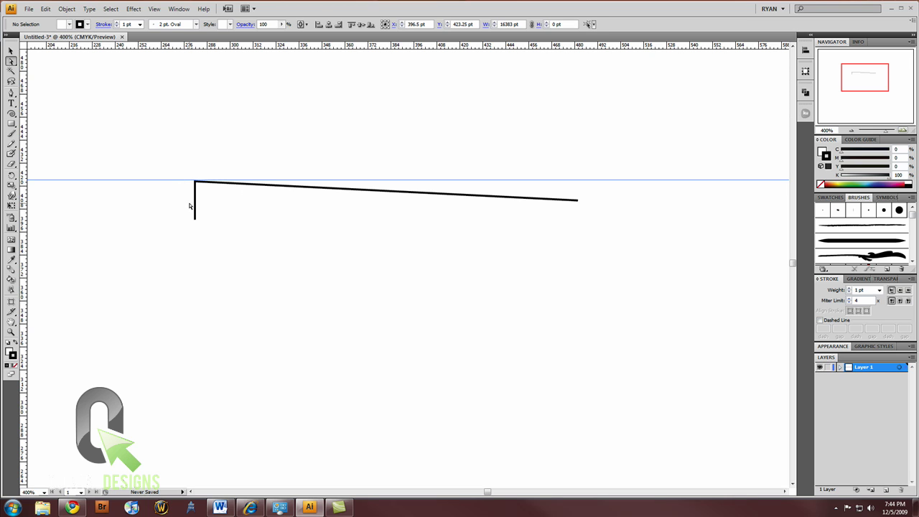
pyautogui.moveTo(203, 51); pyautogui.dragTo(213, 219)
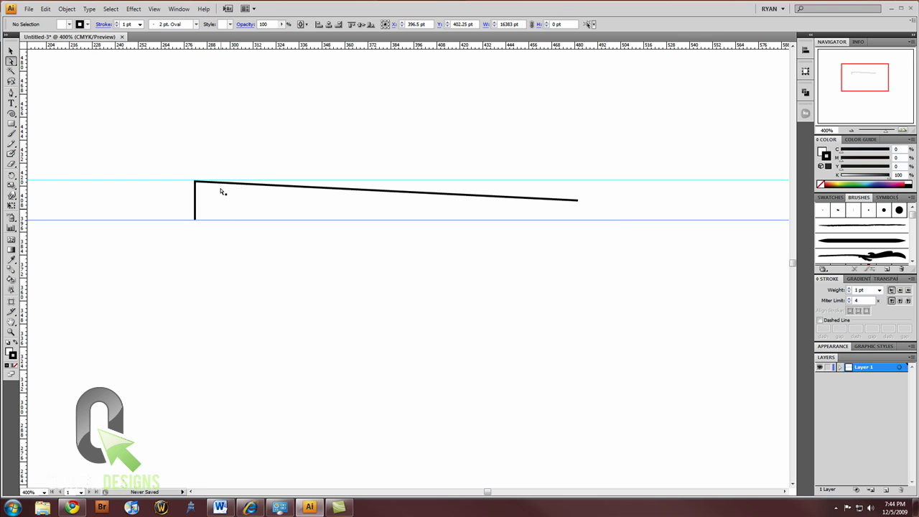
pyautogui.moveTo(234, 45); pyautogui.dragTo(248, 201)
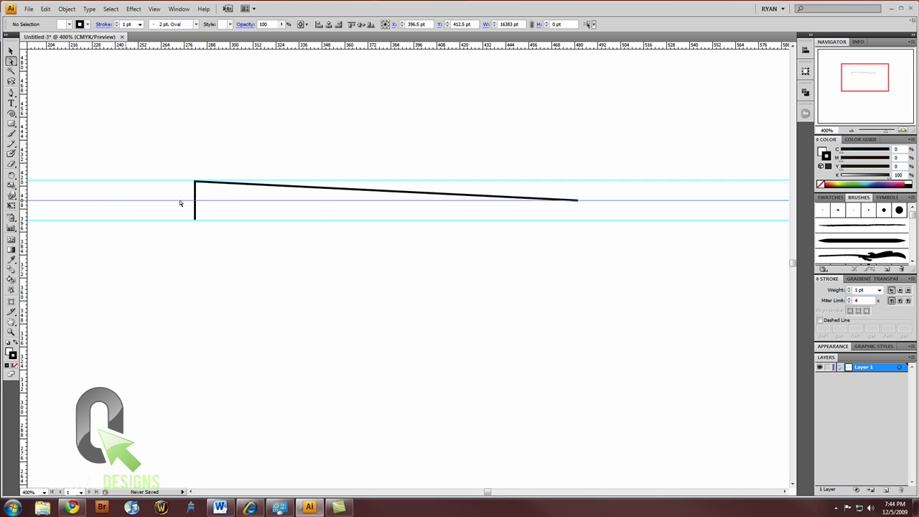
pyautogui.click(11, 50)
pyautogui.moveTo(610, 173); pyautogui.dragTo(659, 260)
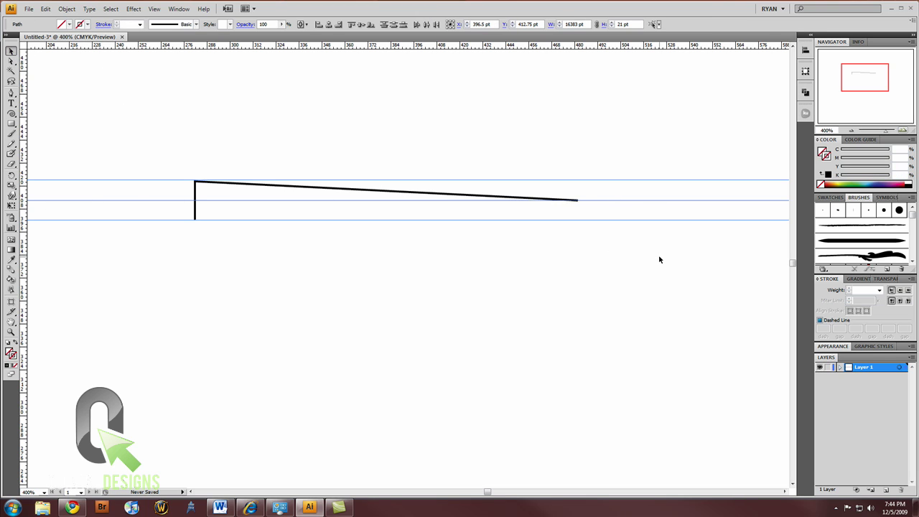
pyautogui.press('Delete')
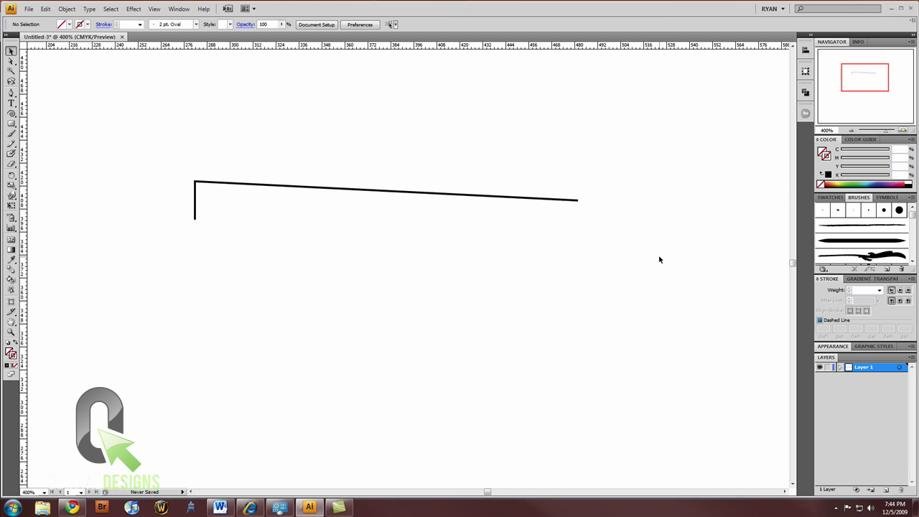
# - Select both open endpoints and join them with Object > Path > Join
pyautogui.click(13, 62)
pyautogui.click(195, 222)
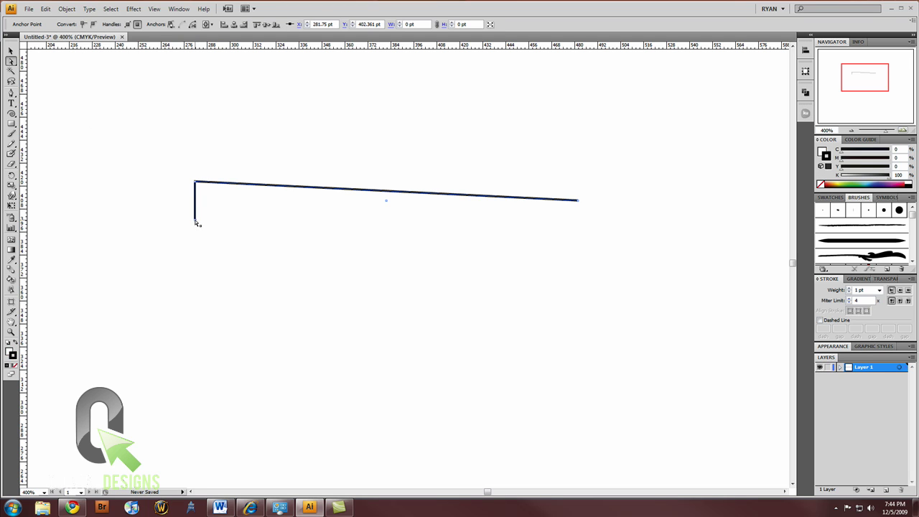
pyautogui.keyDown('shift'); pyautogui.click(579, 204); pyautogui.keyUp('shift')
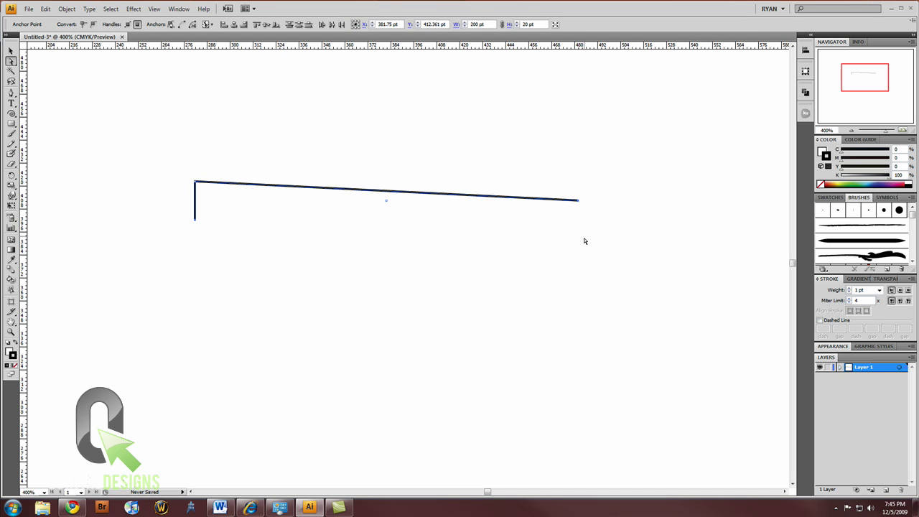
pyautogui.moveTo(584, 242); pyautogui.dragTo(640, 201)
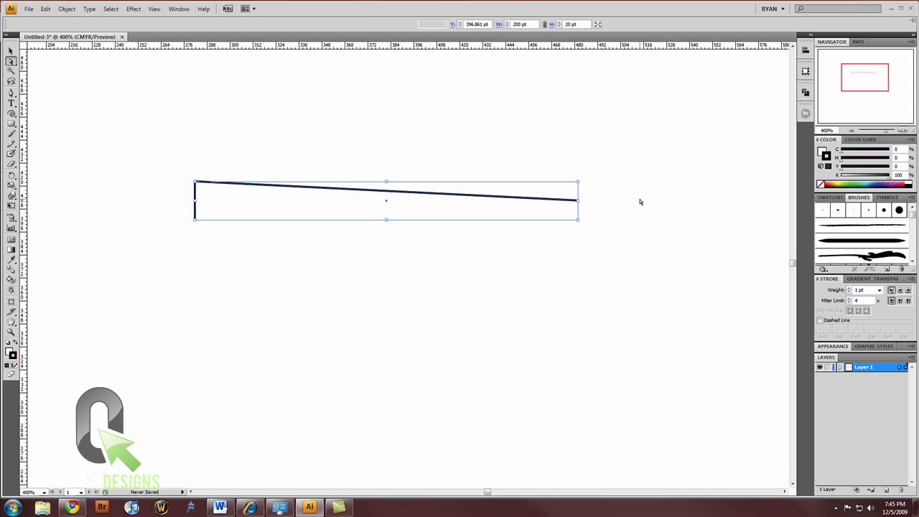
pyautogui.click(60, 9)
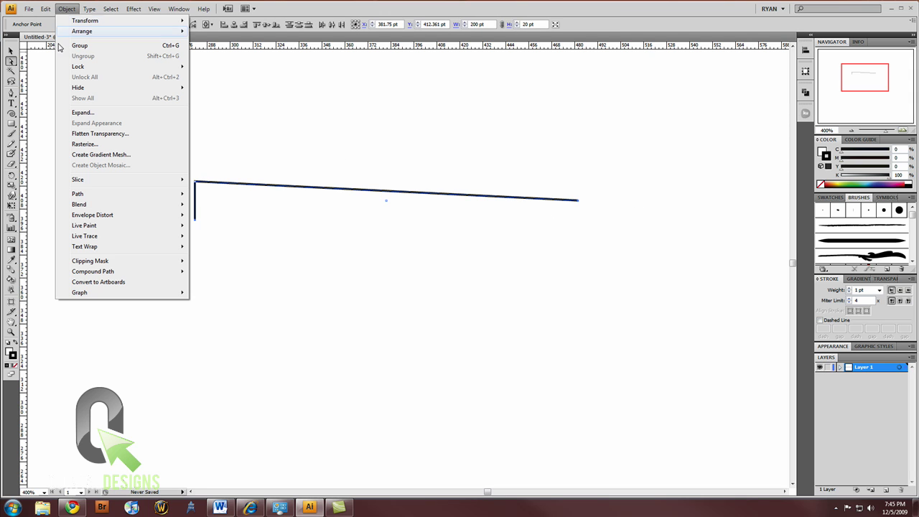
pyautogui.moveTo(101, 198)
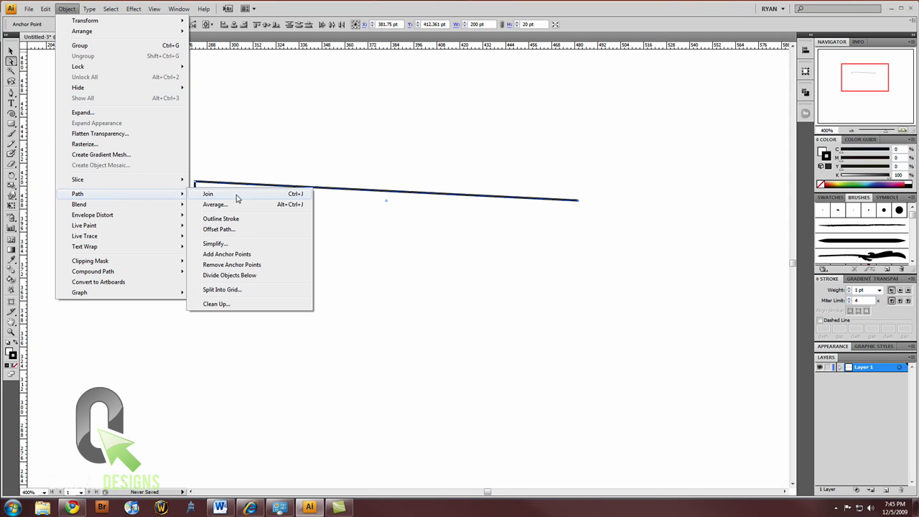
pyautogui.click(209, 194)
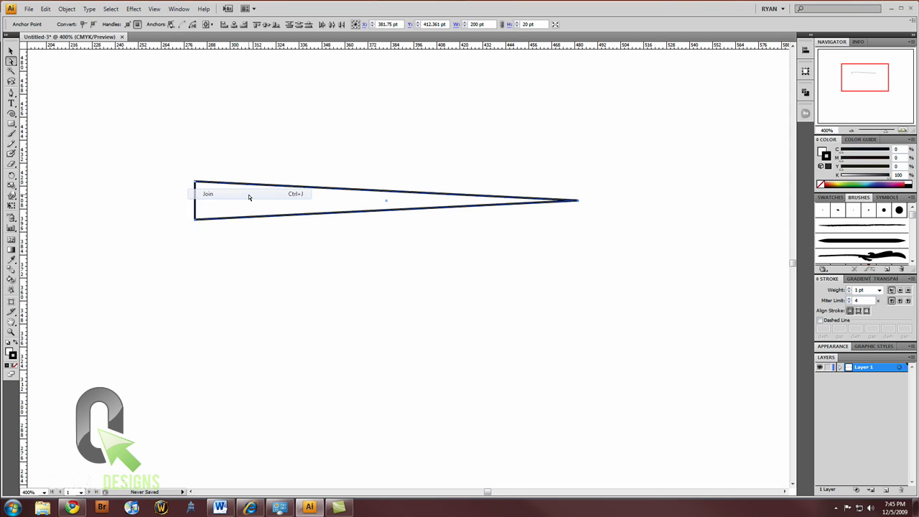
# - Make the triangle solid black fill with no stroke, then deselect it
pyautogui.click(13, 51)
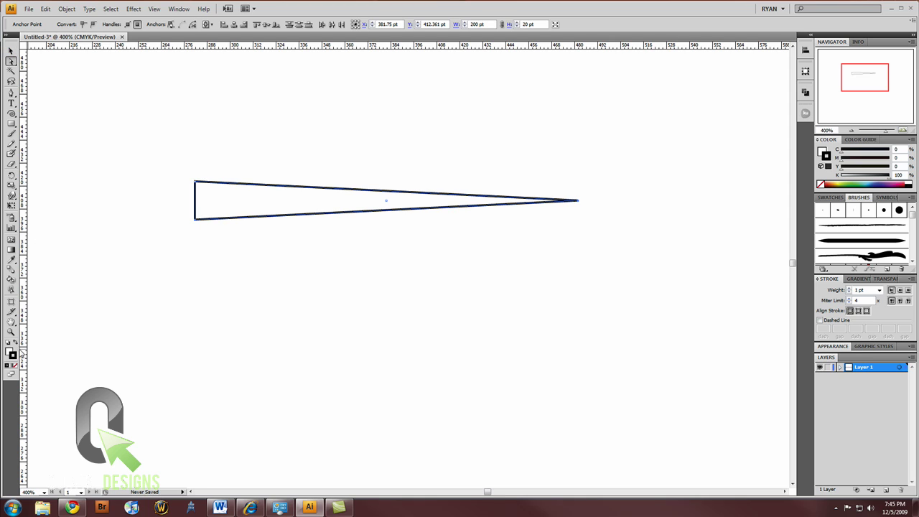
pyautogui.click(15, 344)
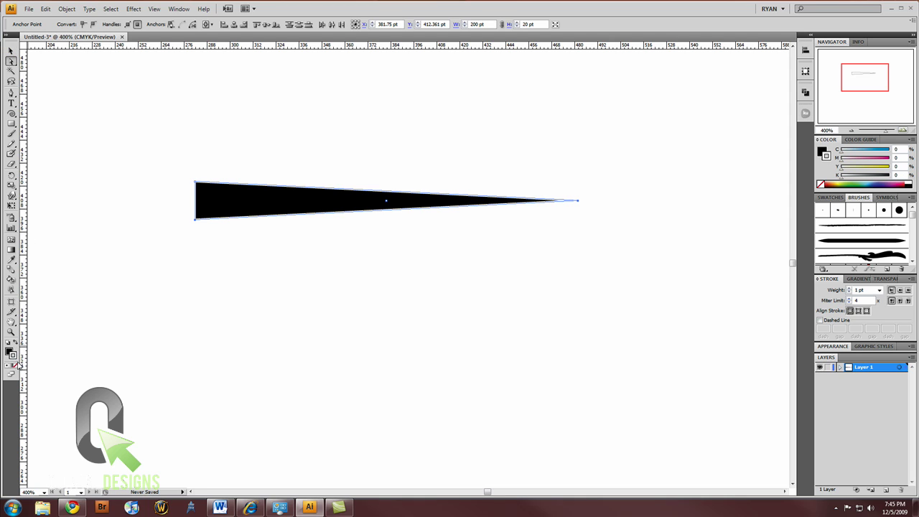
pyautogui.click(15, 366)
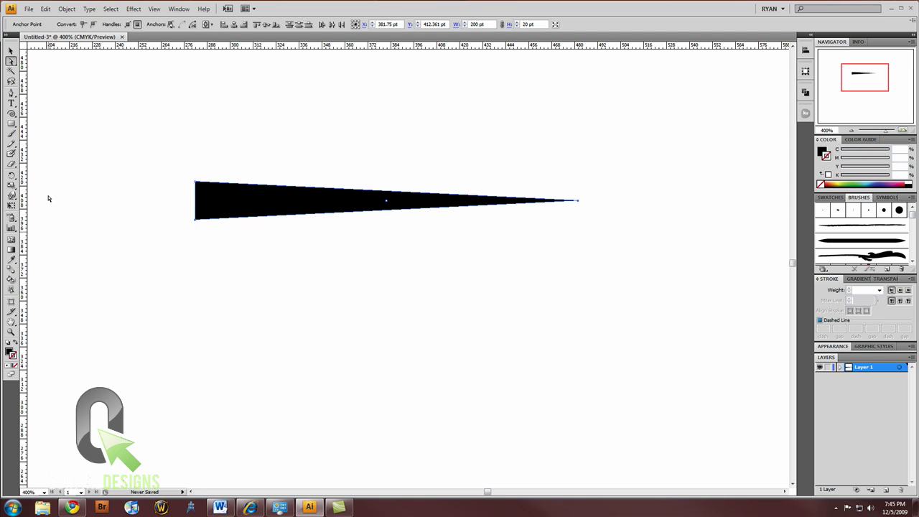
pyautogui.click(12, 51)
pyautogui.click(405, 263)
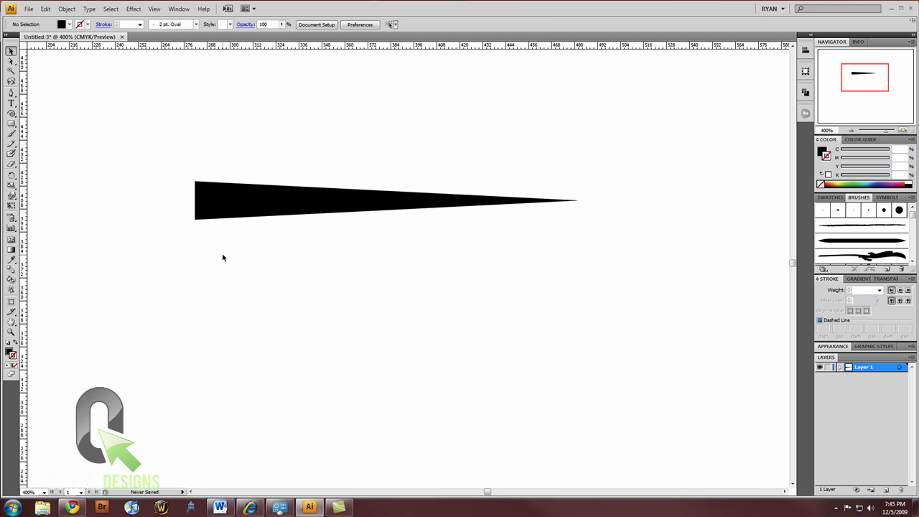
# - Turn the black tapered triangle into a New Art Brush, then delete the original shape
pyautogui.click(425, 200)
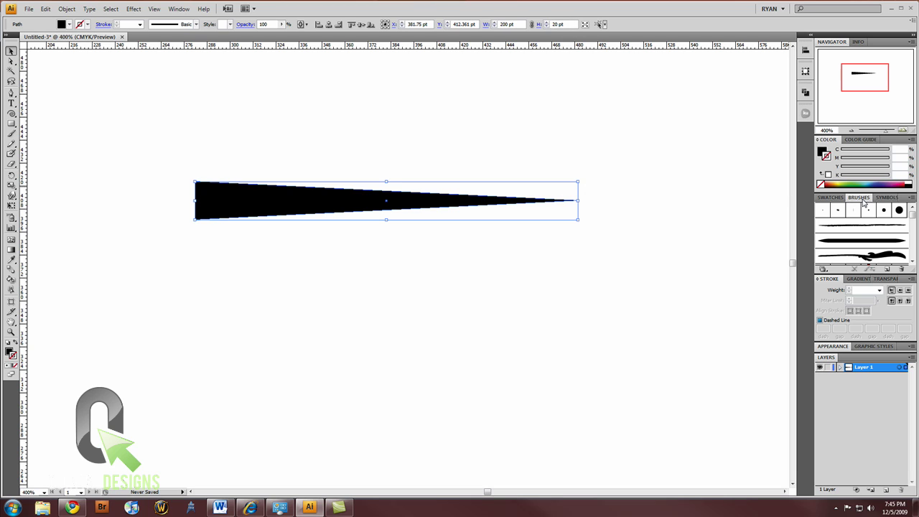
pyautogui.click(888, 270)
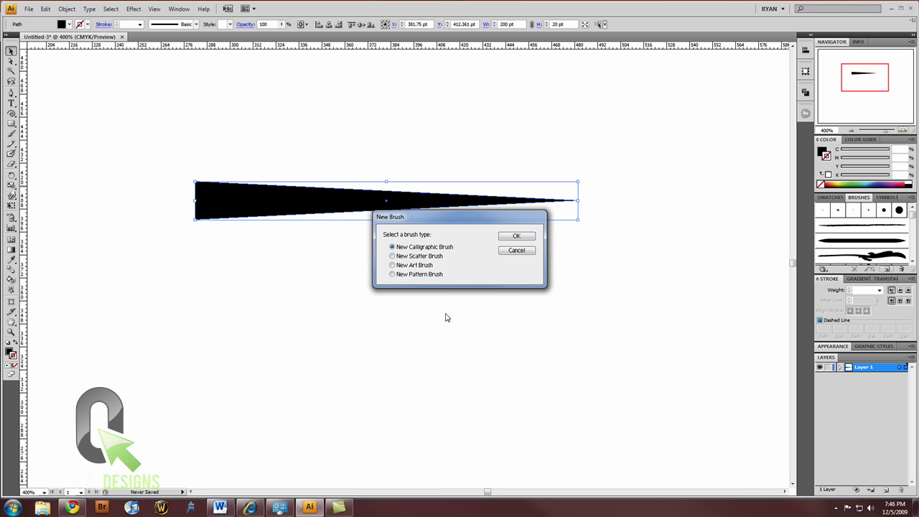
pyautogui.click(393, 265)
pyautogui.click(520, 238)
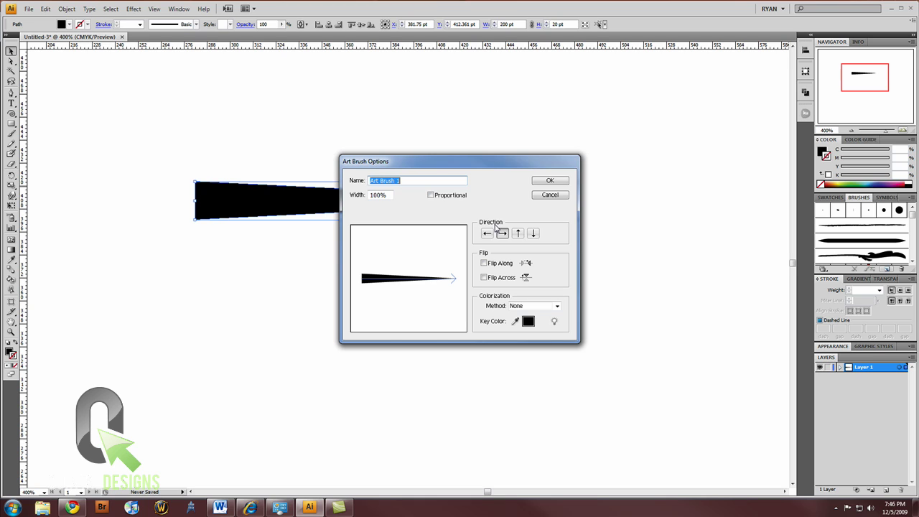
pyautogui.write('Tai')
pyautogui.press('Return')
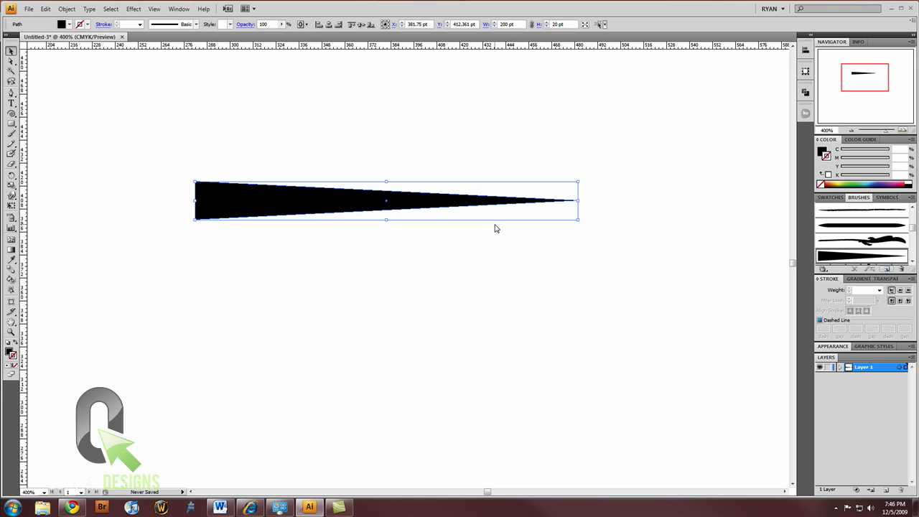
pyautogui.press('Delete')
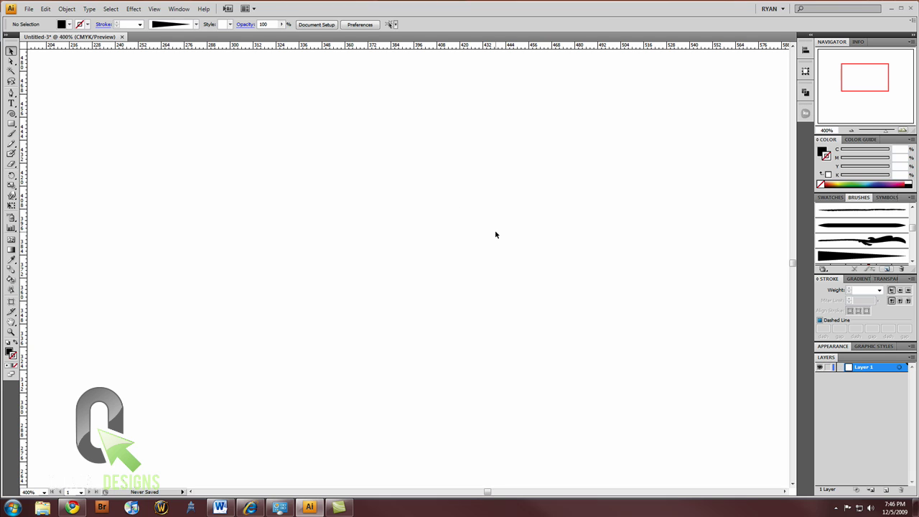
# - Draw a large spiral of about two turns, roughly 223 × 196 pt, with the Spiral Tool
pyautogui.click(10, 115)
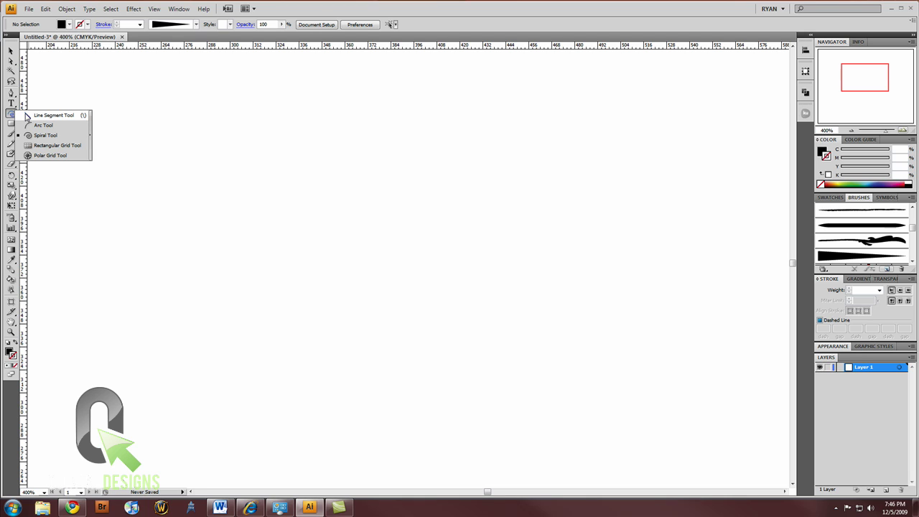
pyautogui.click(41, 117)
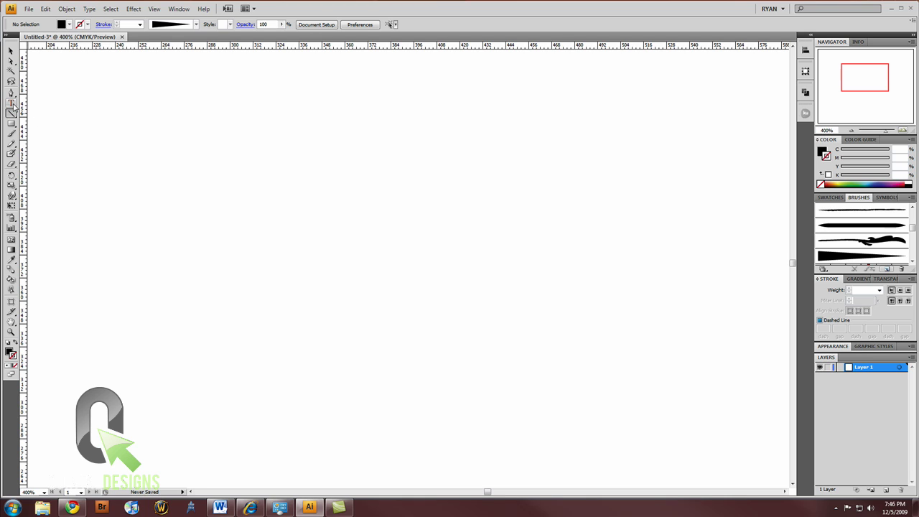
pyautogui.click(12, 115)
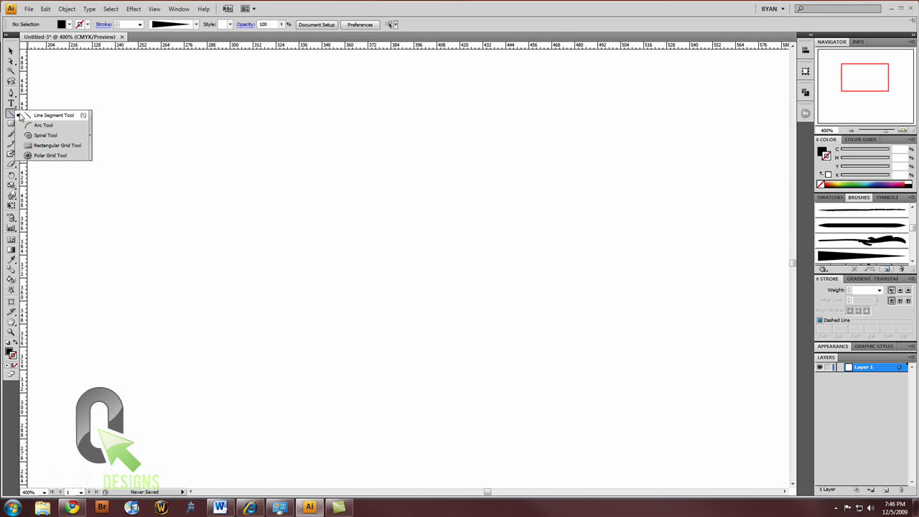
pyautogui.click(55, 137)
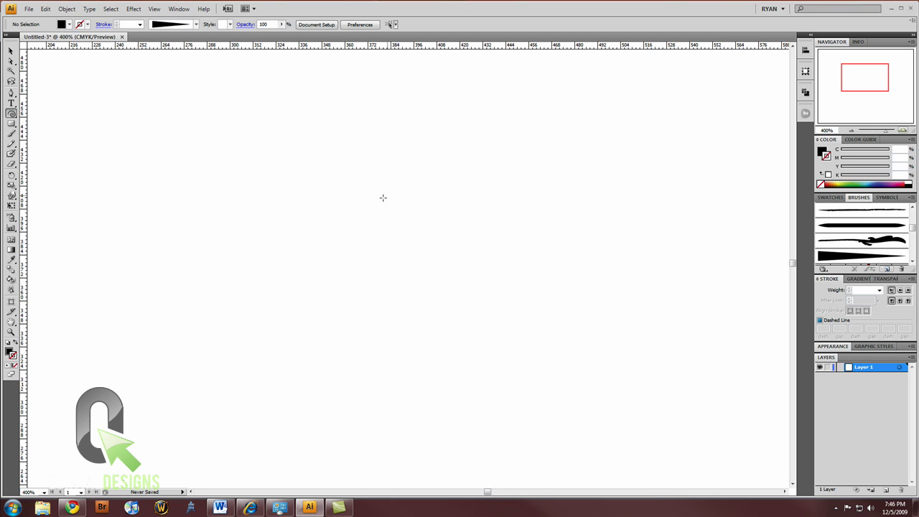
pyautogui.moveTo(382, 197); pyautogui.dragTo(378, 382)
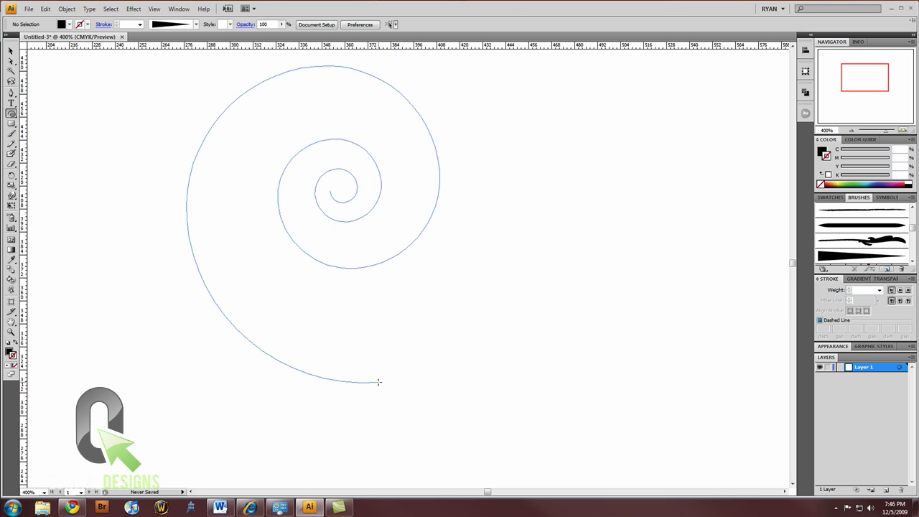
pyautogui.press('Down')
pyautogui.press('Down')
pyautogui.press('Down')
pyautogui.press('Down')
pyautogui.press('Down')
pyautogui.press('Down')
pyautogui.press('Down')
pyautogui.press('Down')
pyautogui.press('Down')
pyautogui.press('Down')
pyautogui.press('Down')
pyautogui.press('Down')
pyautogui.press('Up')
pyautogui.press('Up')
pyautogui.press('Up')
pyautogui.press('Up')
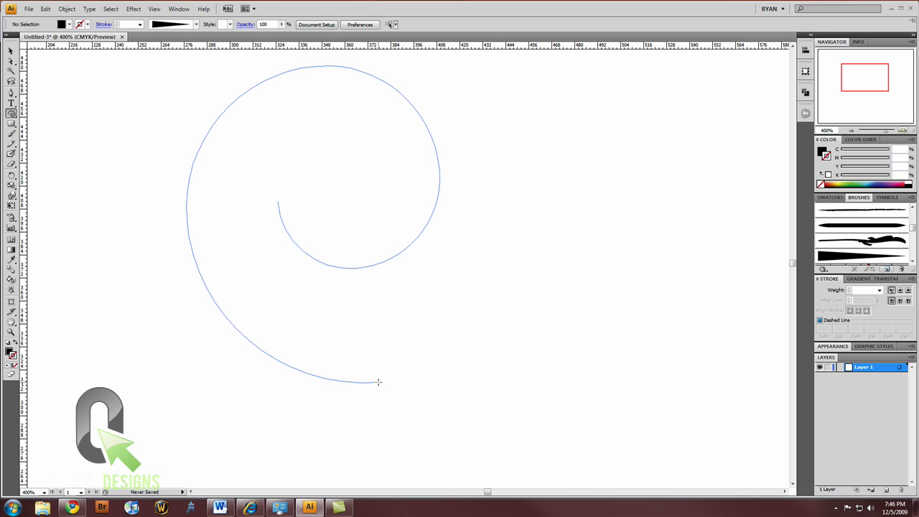
pyautogui.press('Up')
pyautogui.press('Up')
pyautogui.press('Up')
pyautogui.press('Up')
pyautogui.press('Up')
pyautogui.press('Down')
pyautogui.press('Down')
pyautogui.press('Down')
pyautogui.press('Down')
pyautogui.press('Down')
pyautogui.press('Down')
pyautogui.press('Down')
pyautogui.press('Down')
pyautogui.press('Down')
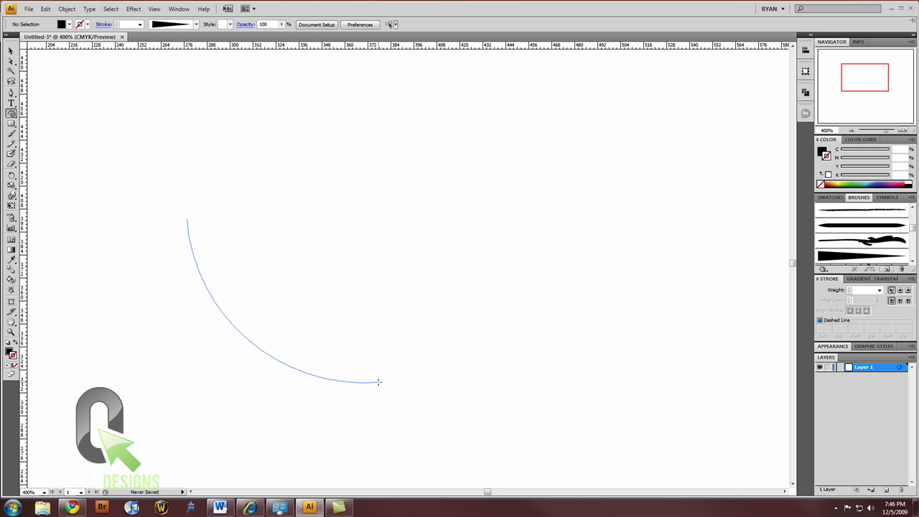
pyautogui.press('Up')
pyautogui.press('Up')
pyautogui.press('Up')
pyautogui.press('Up')
pyautogui.press('Up')
pyautogui.press('Up')
pyautogui.press('Up')
pyautogui.press('Up')
pyautogui.press('Up')
pyautogui.press('Up')
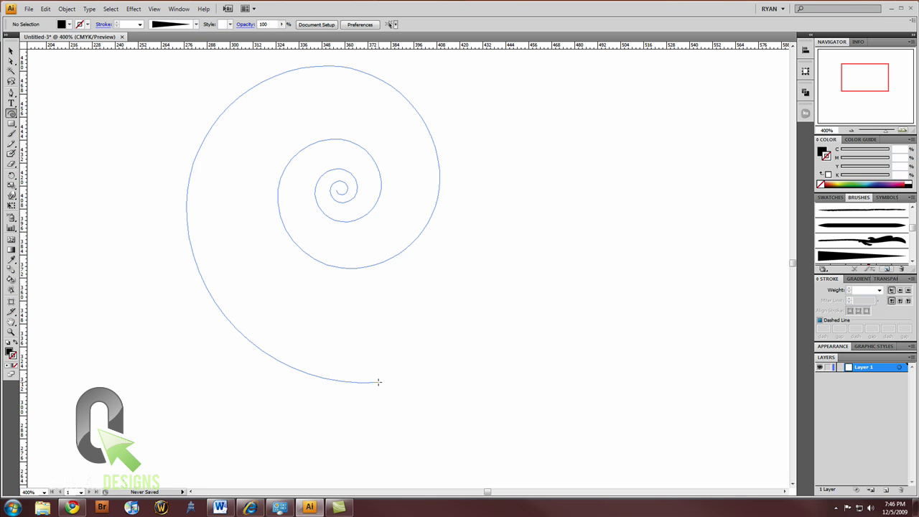
pyautogui.moveTo(379, 381); pyautogui.dragTo(565, 327)
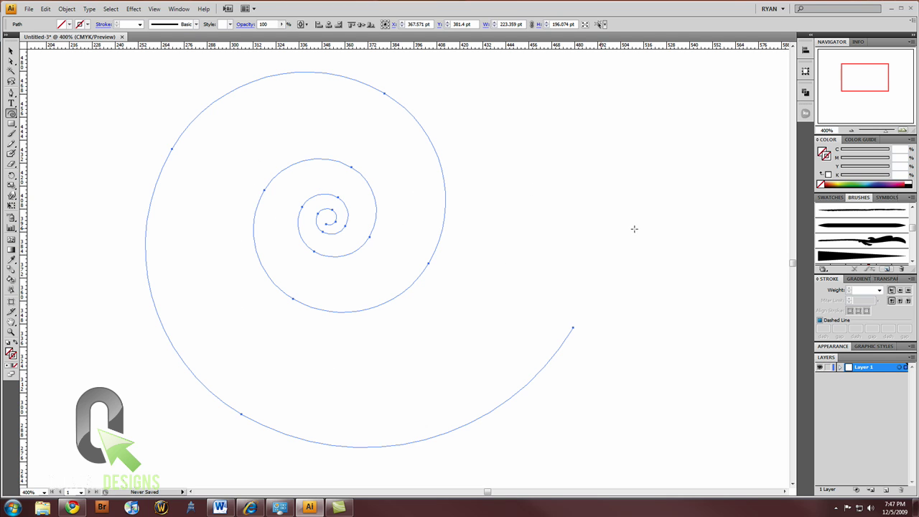
# - Apply the tapered black art brush to the spiral, viewing it at 200%
pyautogui.click(840, 258)
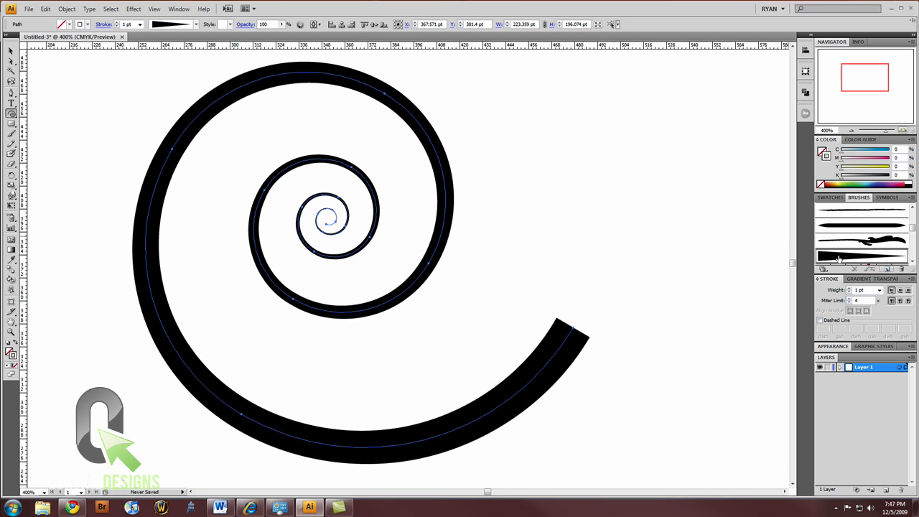
pyautogui.click(11, 50)
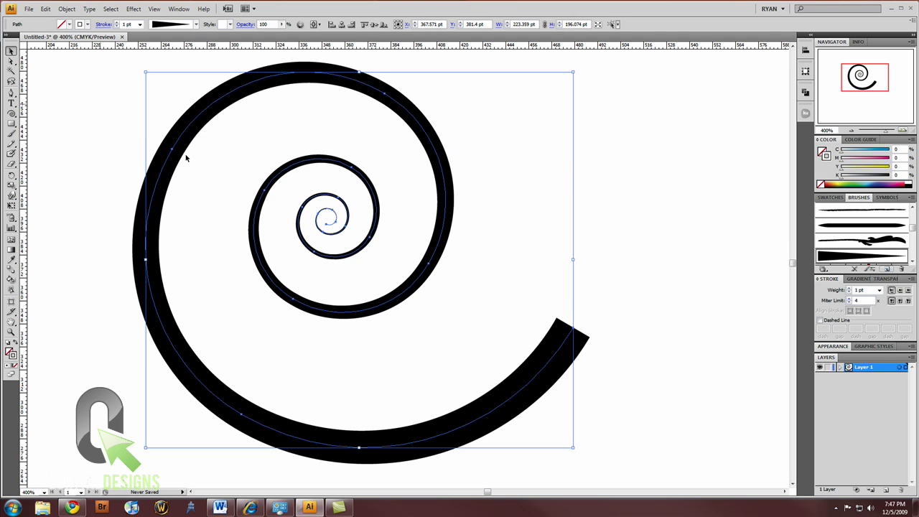
pyautogui.click(552, 204)
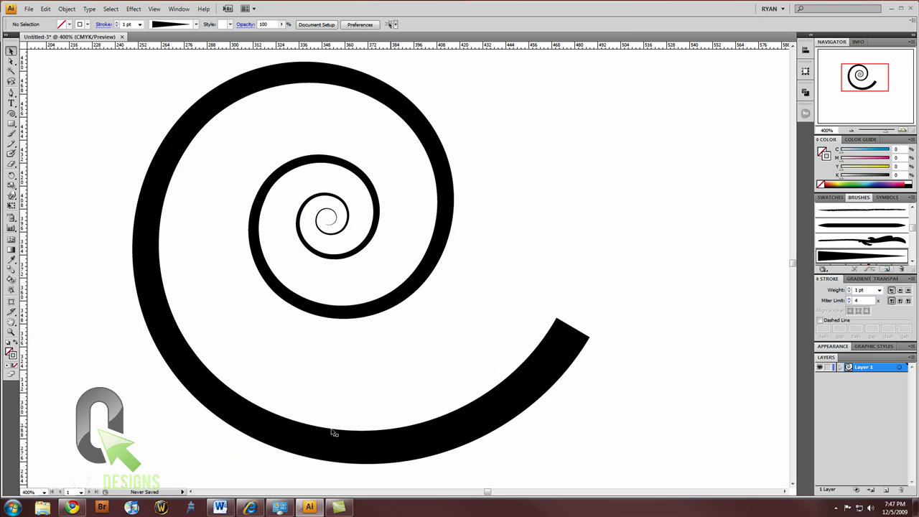
pyautogui.click(851, 130)
pyautogui.click(851, 130)
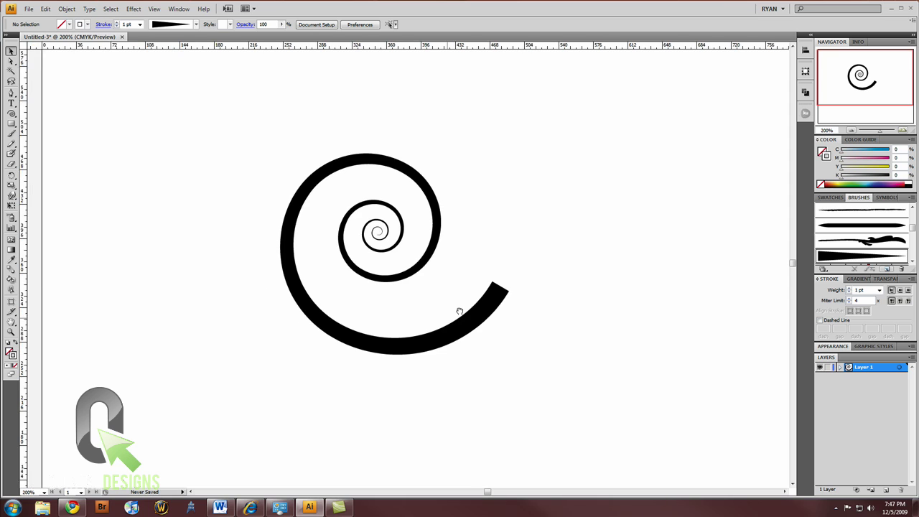
pyautogui.moveTo(530, 282); pyautogui.dragTo(457, 360)
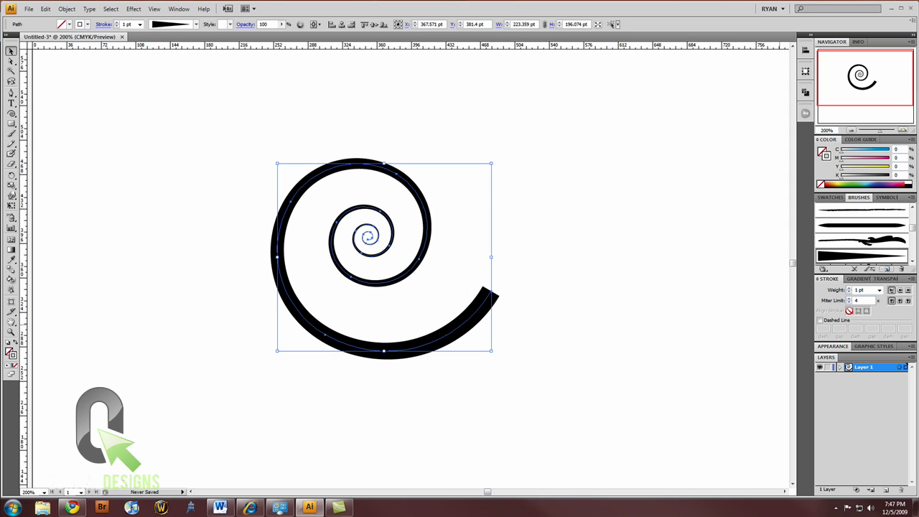
# - Raise the spiral's stroke weight to 5 pt, then reduce it two steps
pyautogui.click(850, 289)
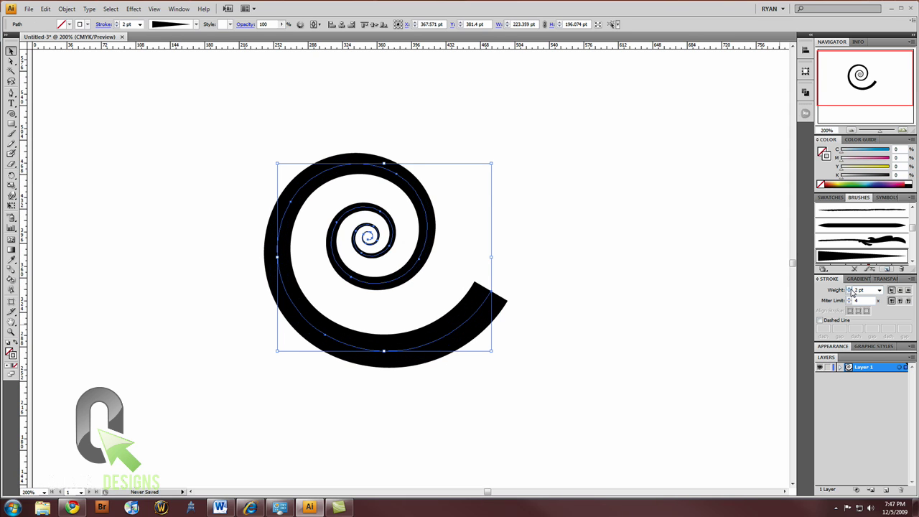
pyautogui.click(851, 288)
pyautogui.click(850, 288)
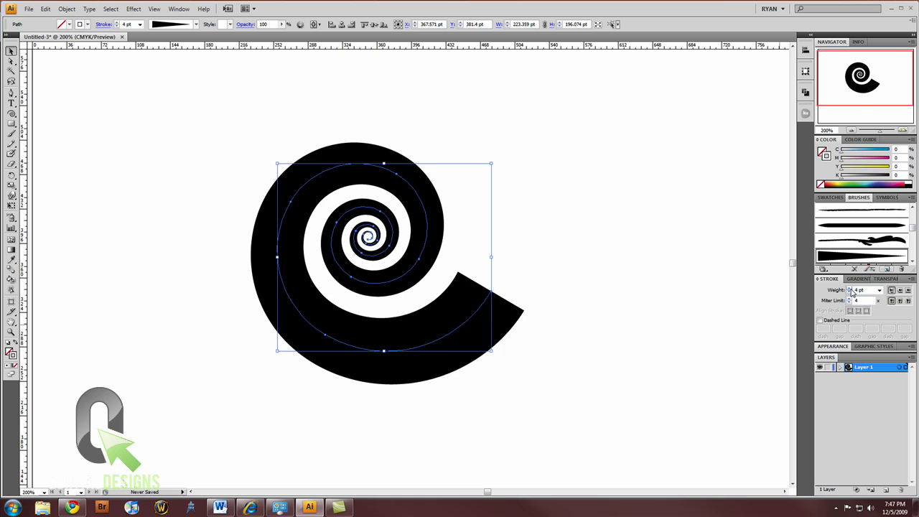
pyautogui.click(850, 288)
pyautogui.click(560, 279)
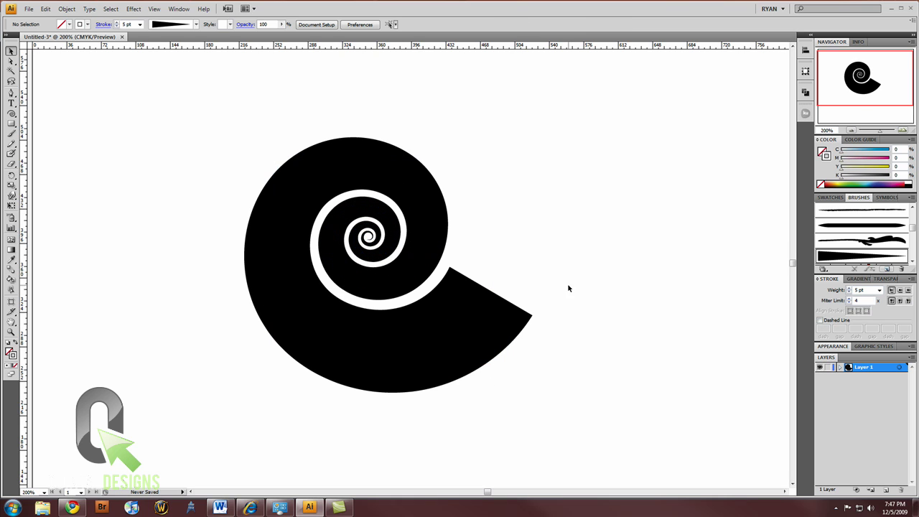
pyautogui.moveTo(553, 264); pyautogui.dragTo(445, 388)
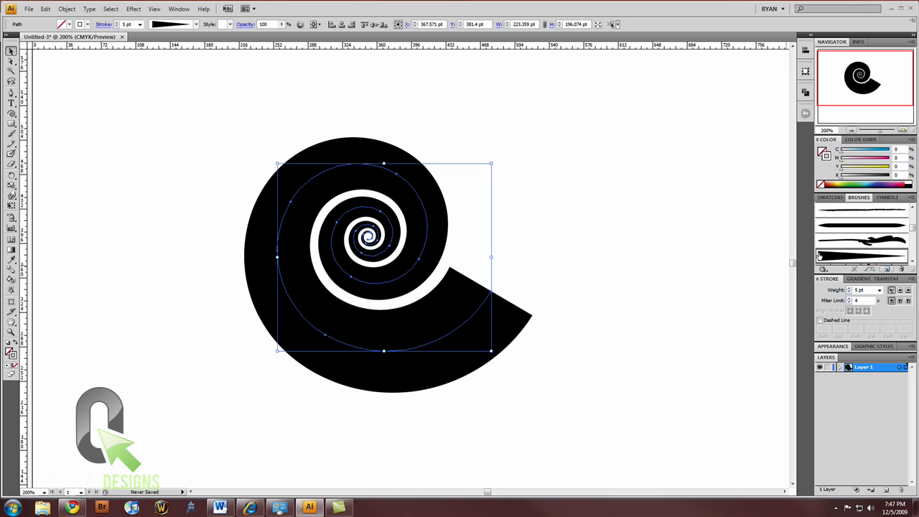
pyautogui.click(849, 292)
pyautogui.click(849, 292)
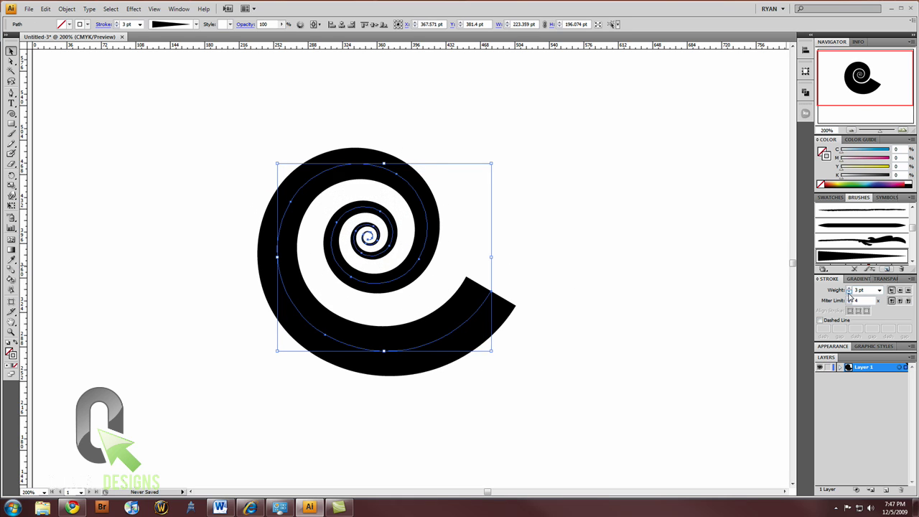
pyautogui.click(625, 288)
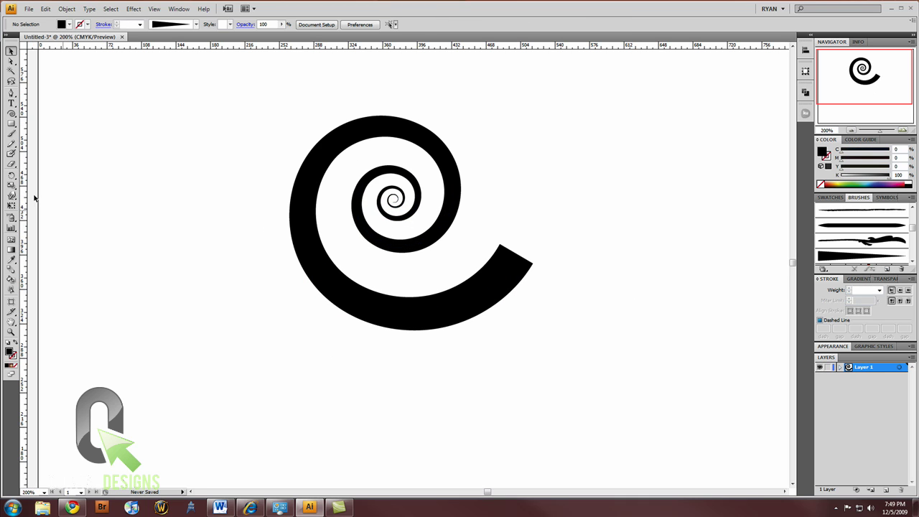
# - Draw a curved Pen path sweeping beneath the spiral from lower right to far left
pyautogui.click(6, 93)
pyautogui.click(652, 425)
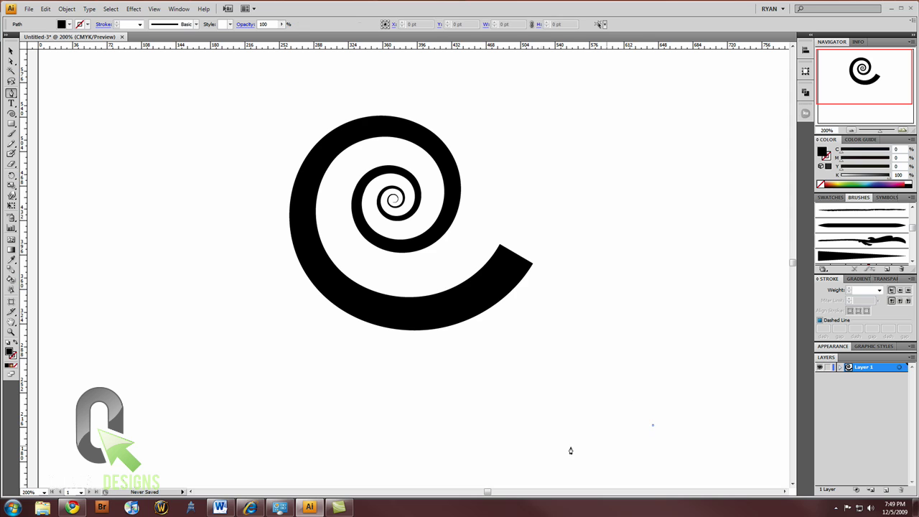
pyautogui.moveTo(300, 355); pyautogui.dragTo(122, 416)
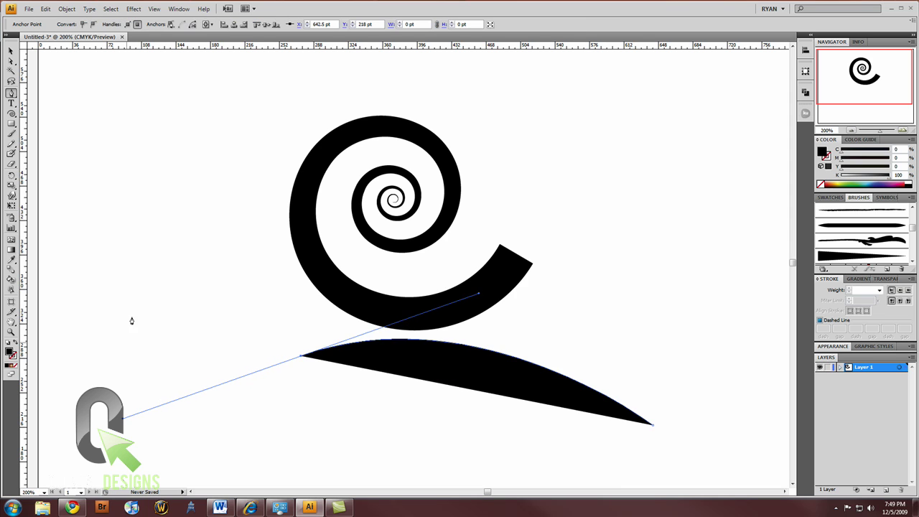
pyautogui.click(134, 300)
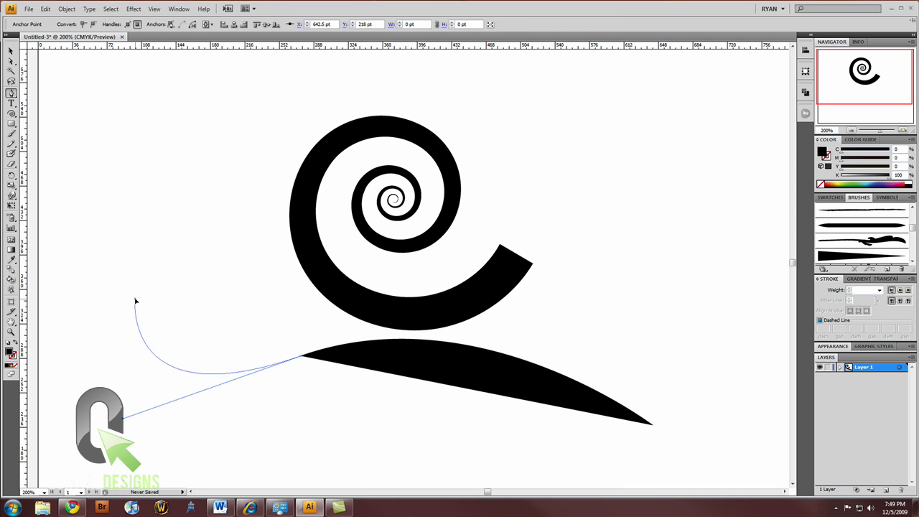
# - Give the curve the tapered art brush at 4 pt stroke weight with no fill
pyautogui.click(854, 257)
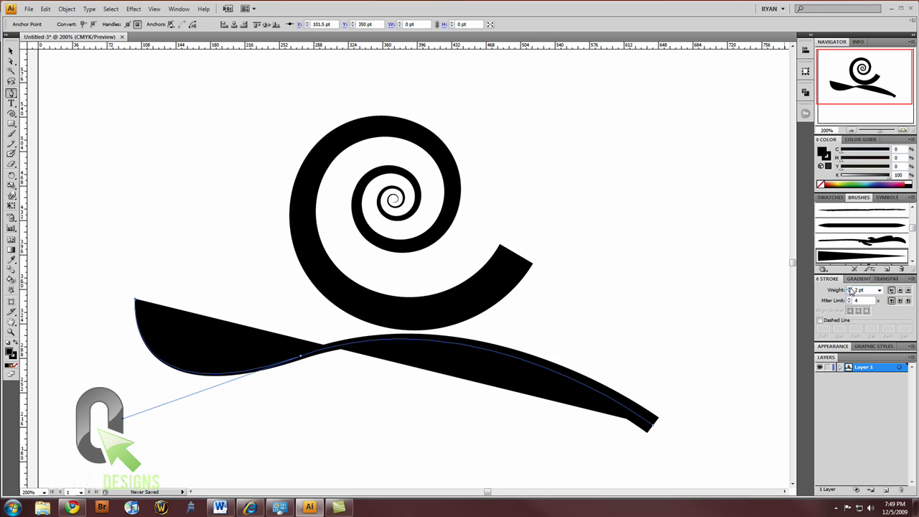
pyautogui.click(849, 287)
pyautogui.click(849, 287)
pyautogui.click(850, 287)
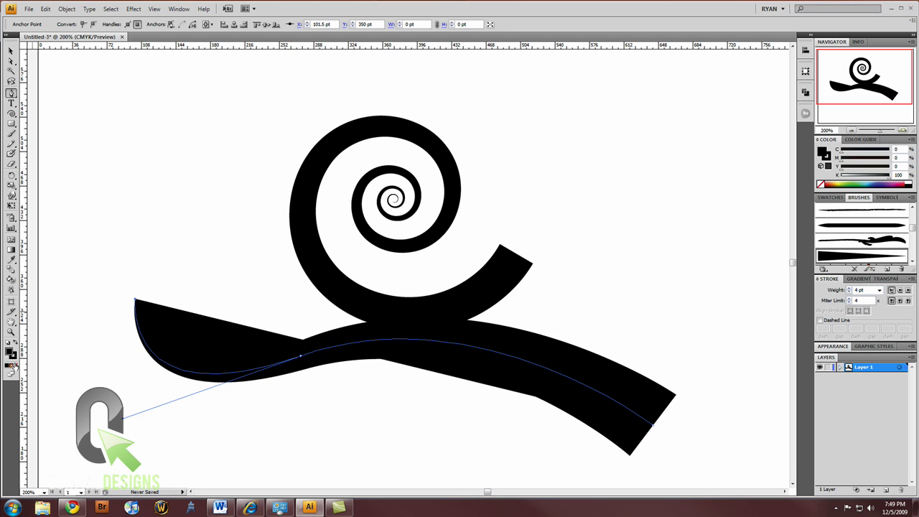
pyautogui.click(12, 366)
pyautogui.click(11, 50)
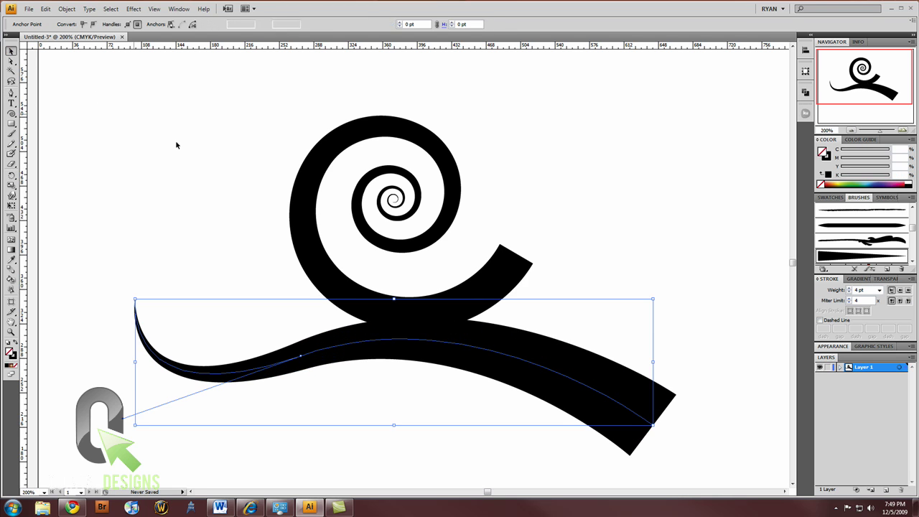
pyautogui.click(176, 145)
# - Rotate the spiral group clockwise until its thick tail flows into the swoosh
pyautogui.click(502, 282)
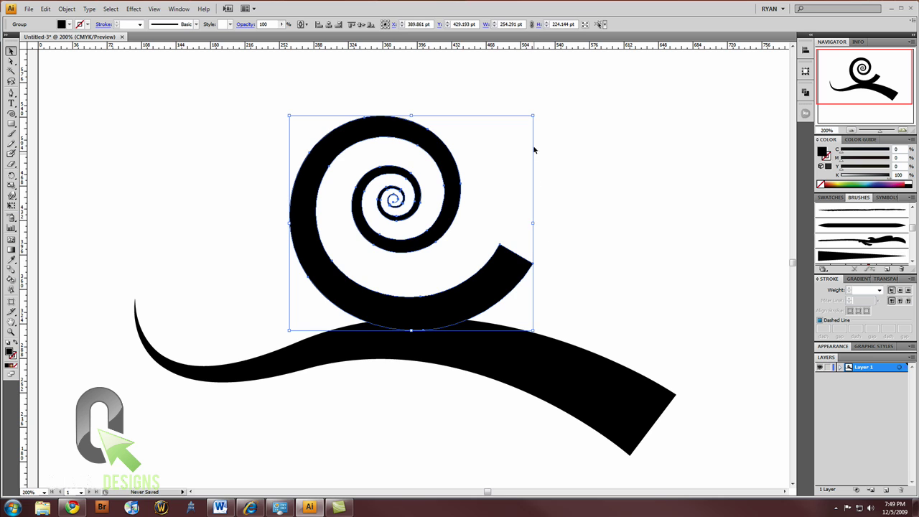
pyautogui.moveTo(535, 113); pyautogui.dragTo(476, 329)
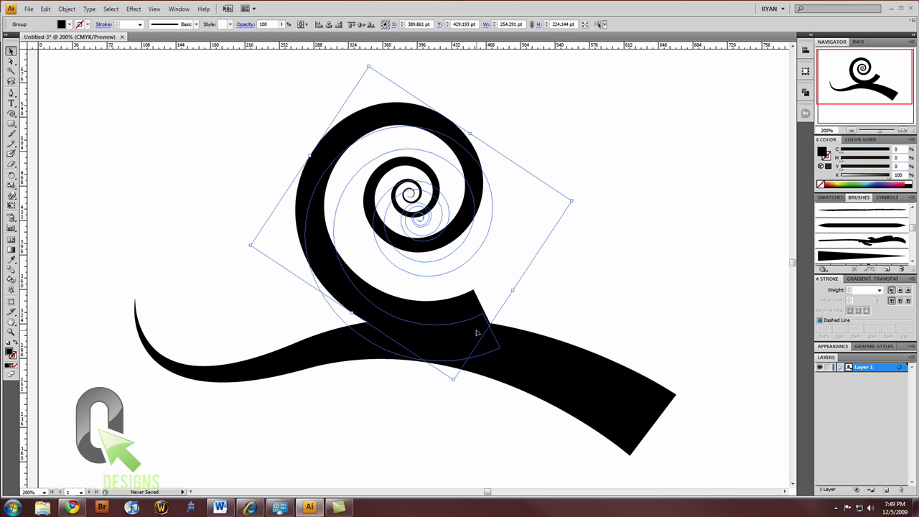
pyautogui.moveTo(585, 224); pyautogui.dragTo(585, 247)
pyautogui.click(612, 302)
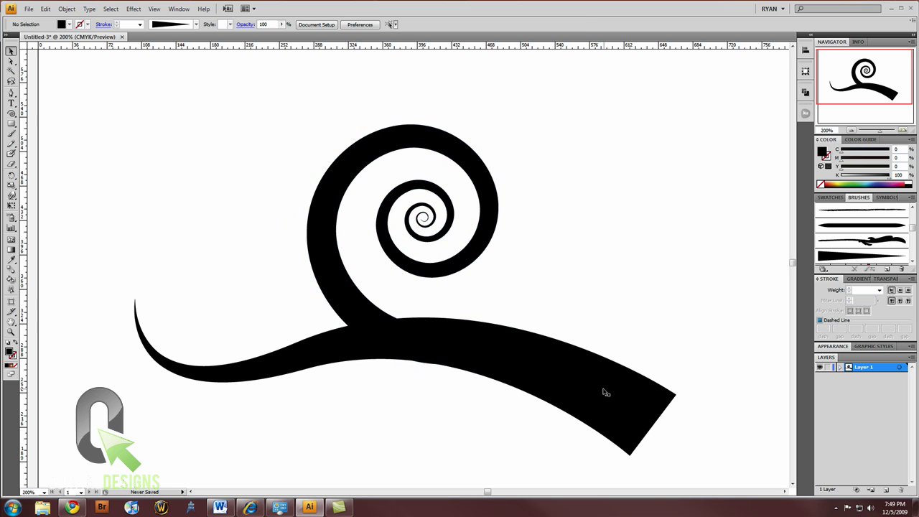